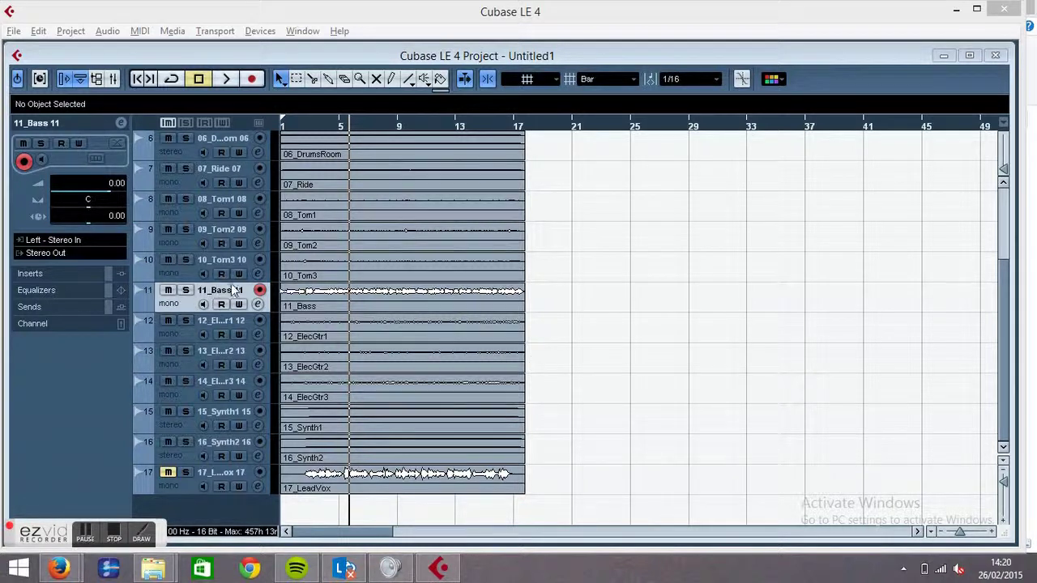
Show the automation lane of the 11_Bass track and look through its automatable parameters, keeping Volume.
{"action": "key", "text": "F2"}
{"action": "right_click", "coordinate": [232, 294]}
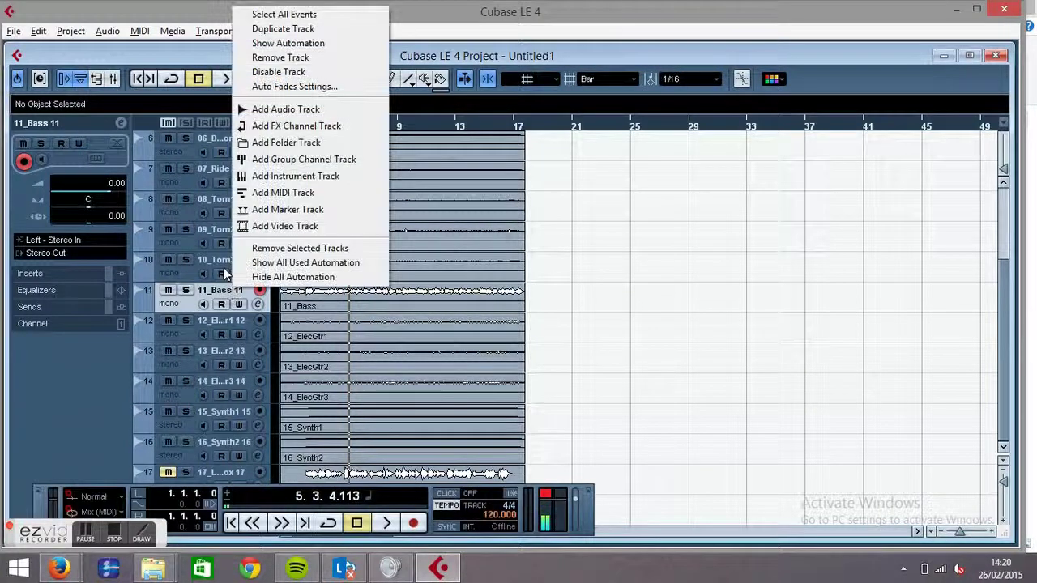
{"action": "left_click", "coordinate": [292, 43]}
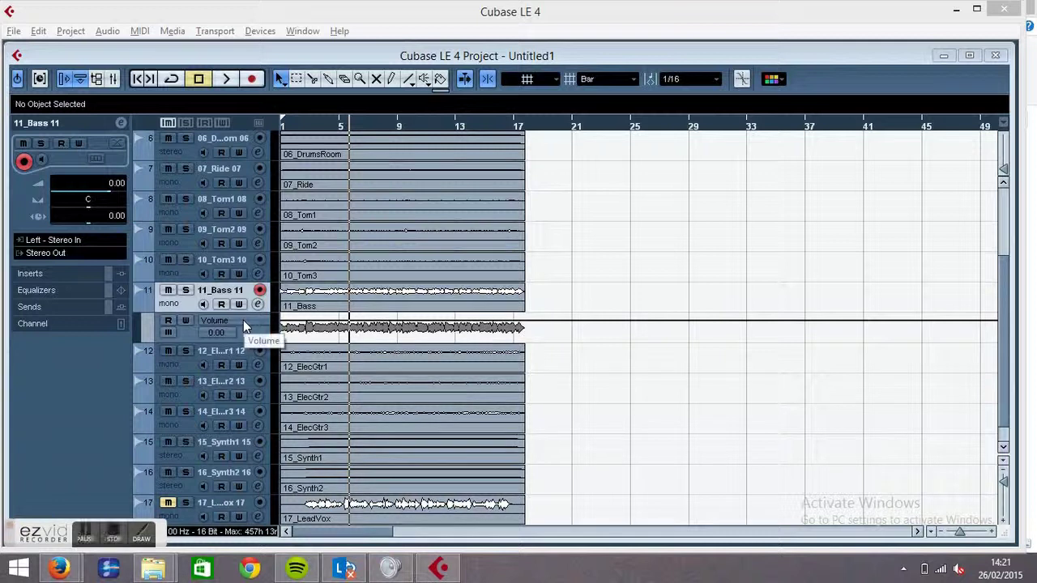
{"action": "key", "text": "F2"}
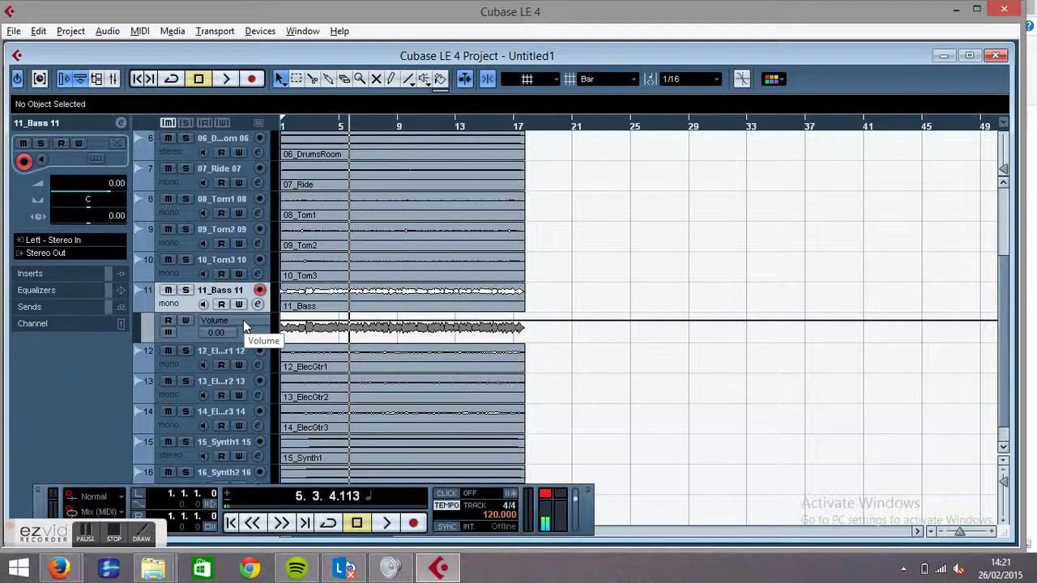
{"action": "left_click", "coordinate": [243, 320]}
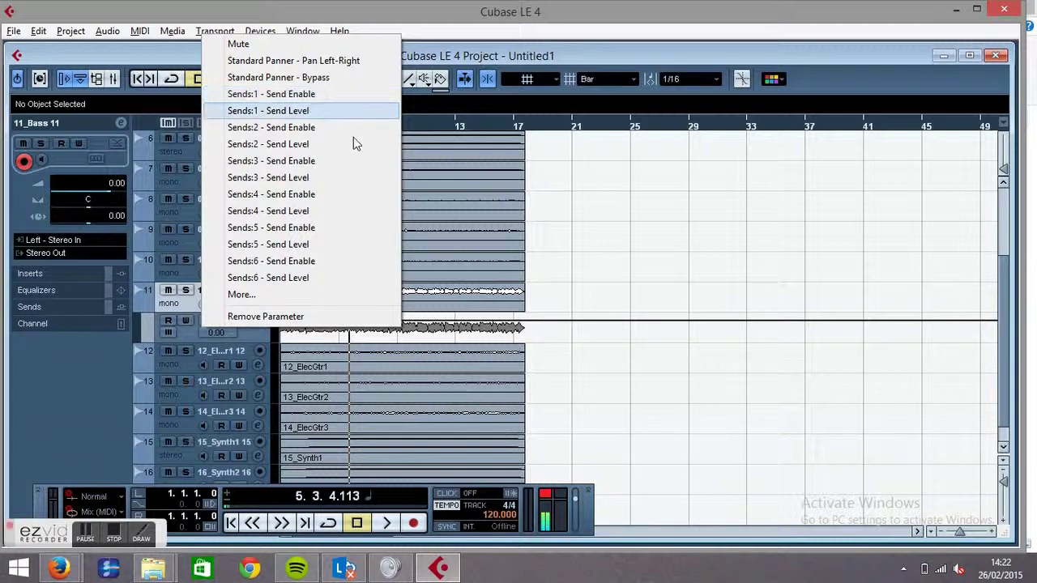
{"action": "left_click", "coordinate": [466, 328]}
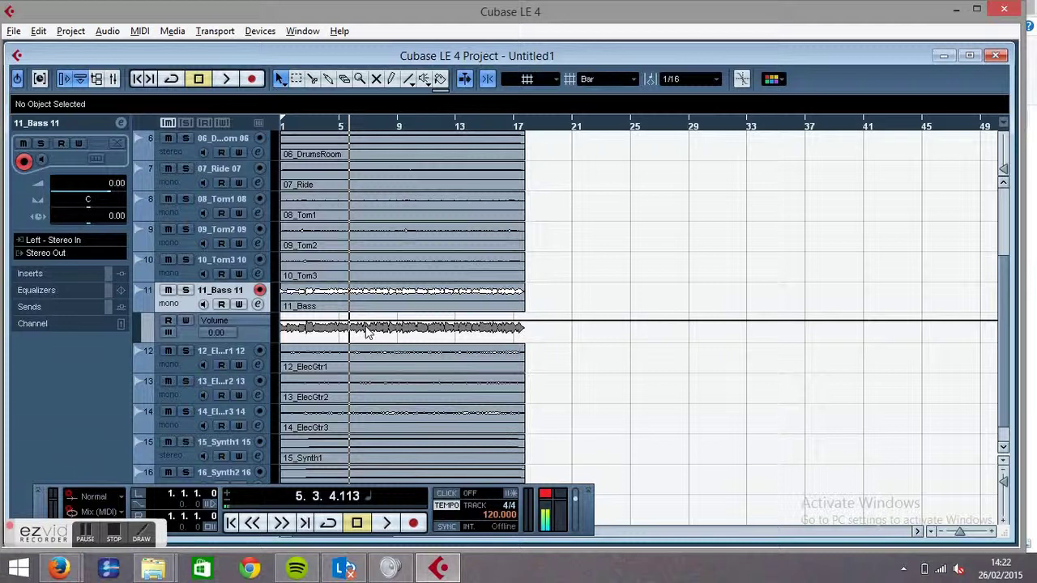
Enable automation writing on the 11_Bass volume lane, lower the volume to -0.47 and solo the track.
{"action": "left_click", "coordinate": [185, 321]}
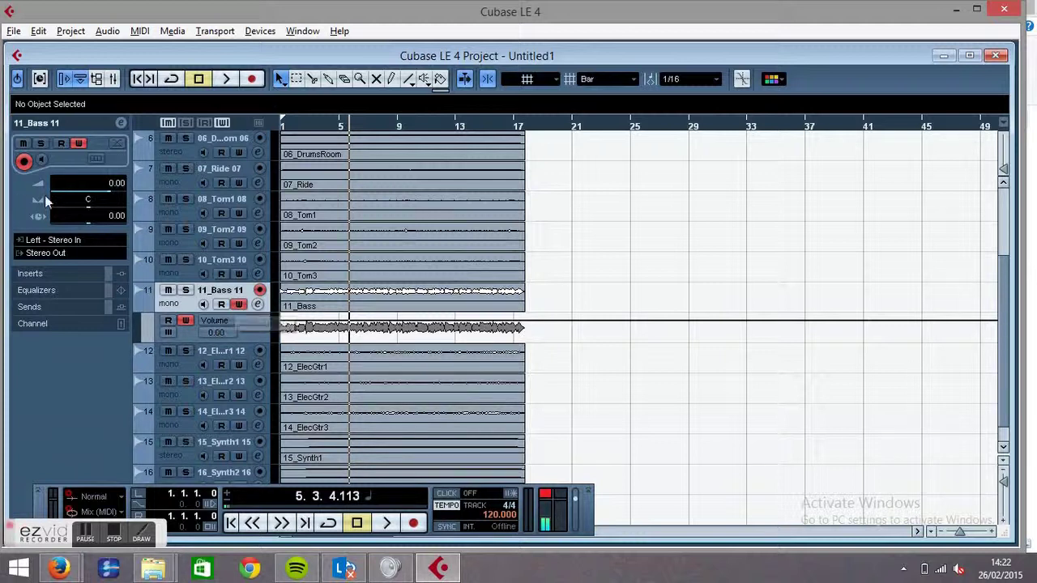
{"action": "mouse_move", "coordinate": [87, 196]}
{"action": "left_mouse_down"}
{"action": "mouse_move", "coordinate": [56, 192]}
{"action": "mouse_move", "coordinate": [105, 190]}
{"action": "left_mouse_up"}
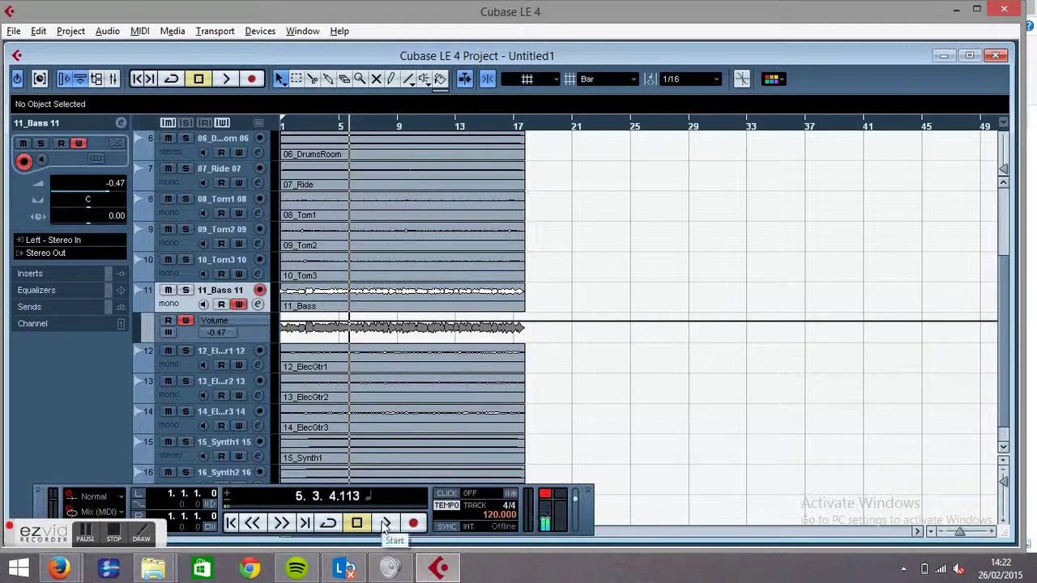
{"action": "key", "text": "s"}
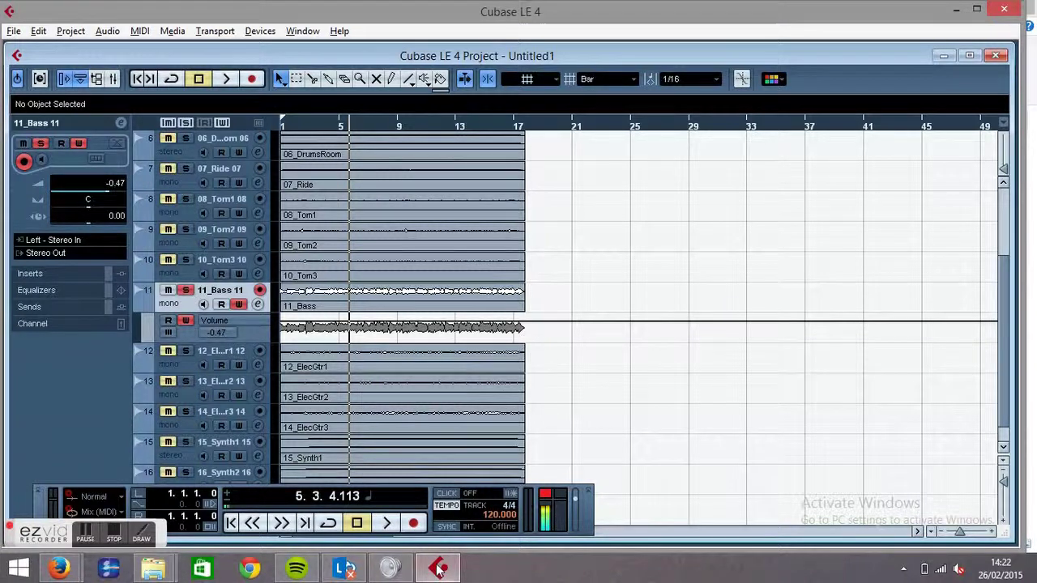
Play the project and write bass volume automation by riding the track volume up and down until about bar 13, ending at 1.89.
{"action": "left_click", "coordinate": [387, 523]}
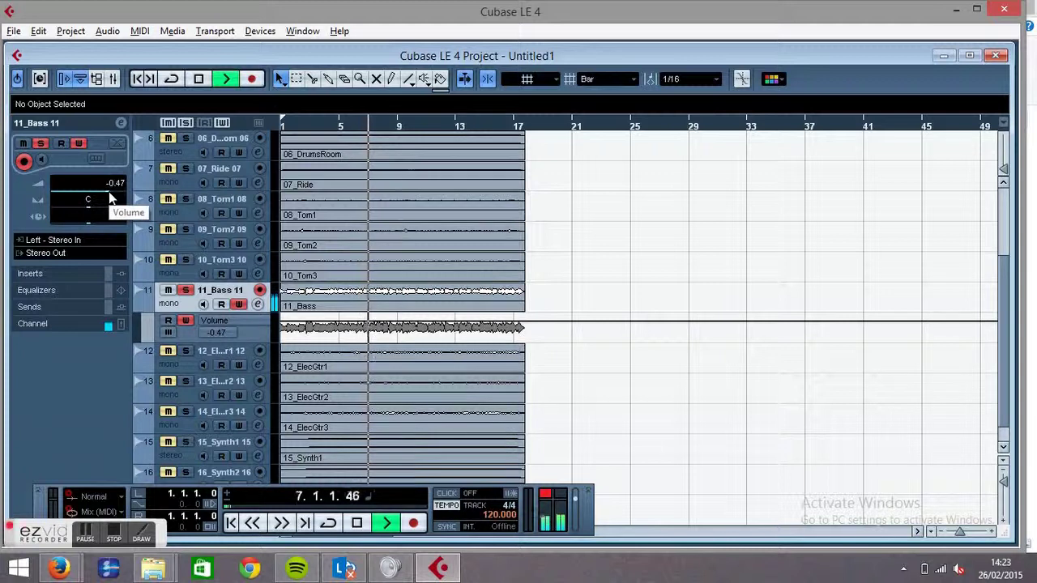
{"action": "key", "text": "XF86AudioMute"}
{"action": "mouse_move", "coordinate": [111, 199]}
{"action": "left_mouse_down"}
{"action": "mouse_move", "coordinate": [120, 191]}
{"action": "mouse_move", "coordinate": [32, 196]}
{"action": "mouse_move", "coordinate": [112, 190]}
{"action": "left_mouse_up"}
{"action": "key", "text": "space"}
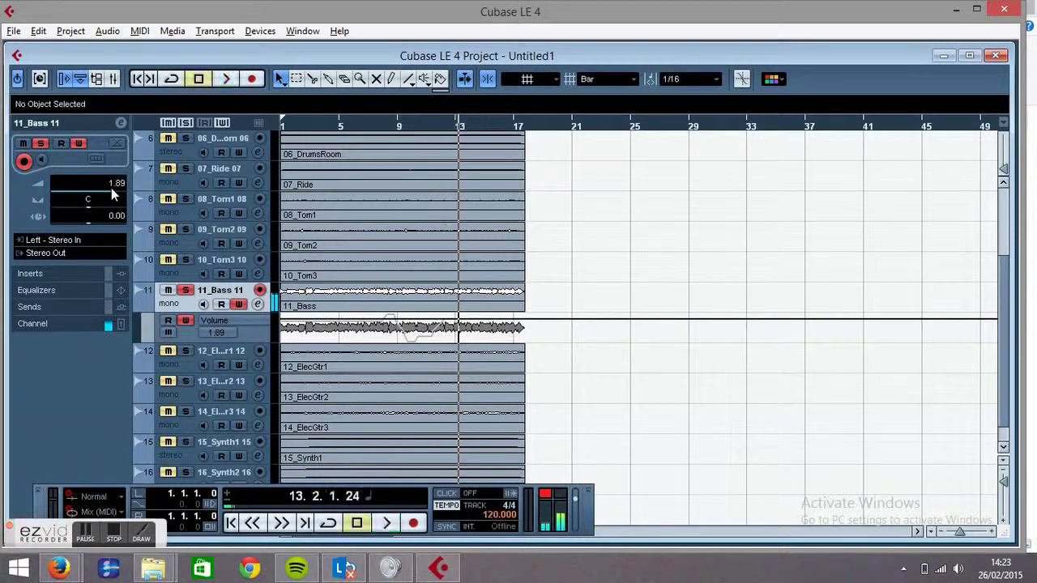
Enable automation reading on the 11_Bass volume lane and play the written volume changes from bar 7 to about bar 13.
{"action": "left_click", "coordinate": [388, 129]}
{"action": "key", "text": "space"}
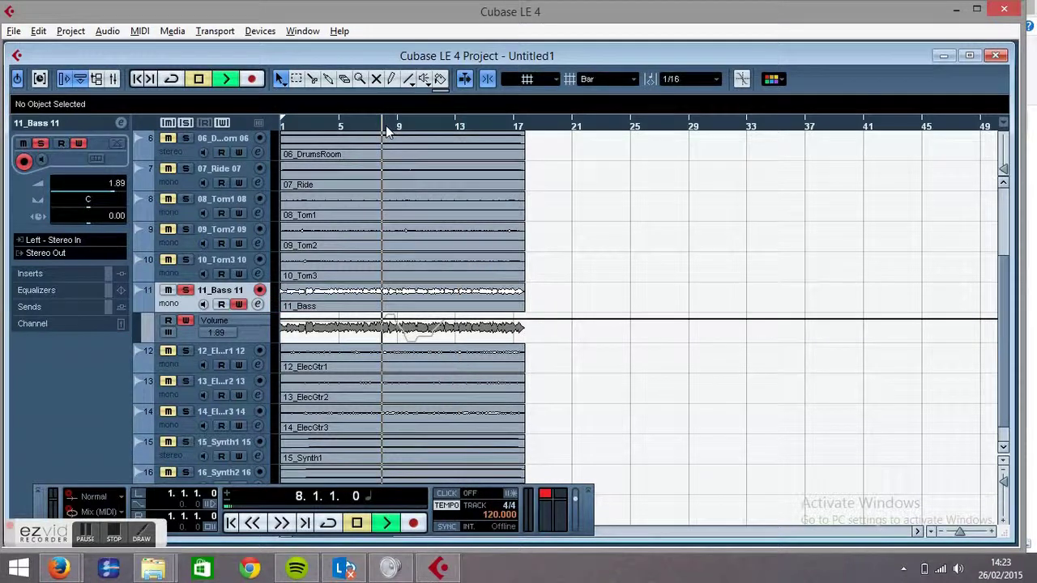
{"action": "key", "text": "space"}
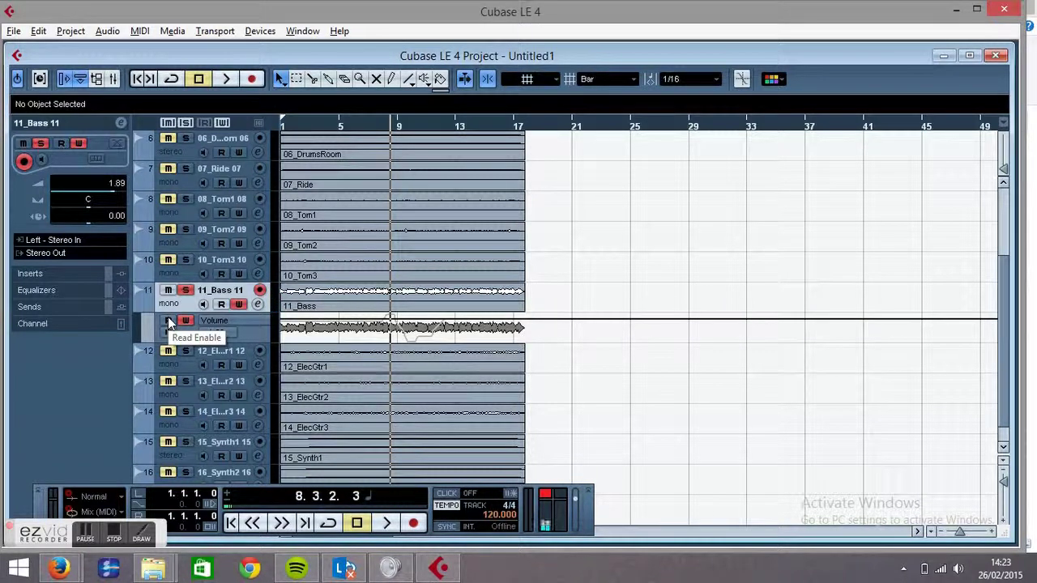
{"action": "left_click", "coordinate": [169, 322]}
{"action": "left_click", "coordinate": [371, 138]}
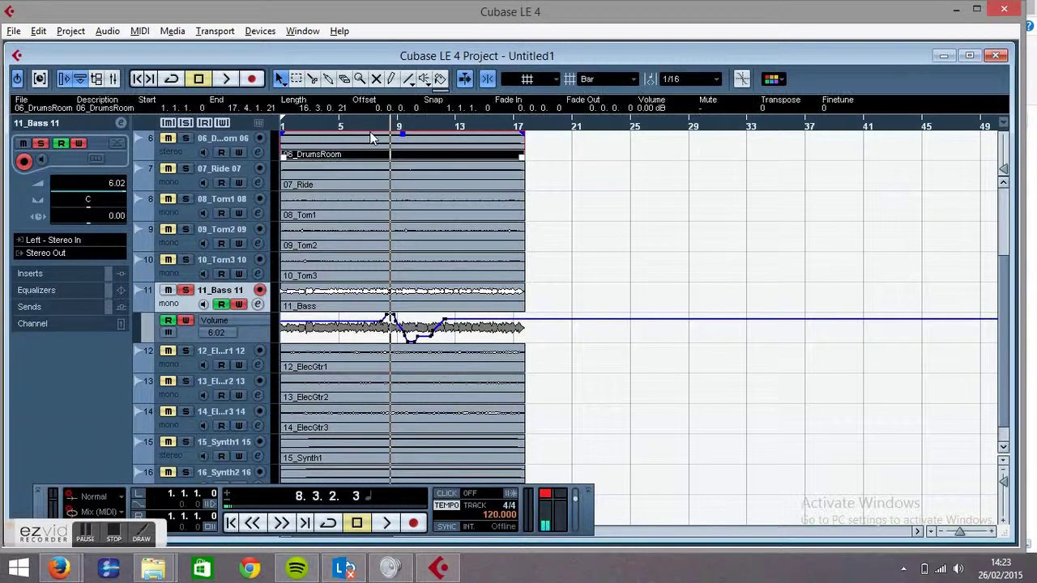
{"action": "left_click", "coordinate": [368, 130]}
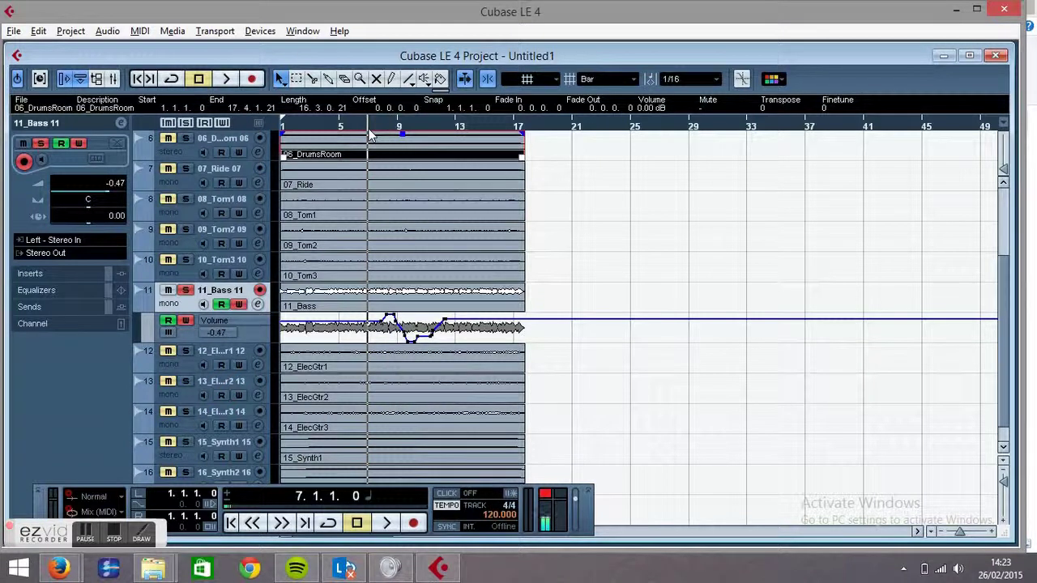
{"action": "key", "text": "space"}
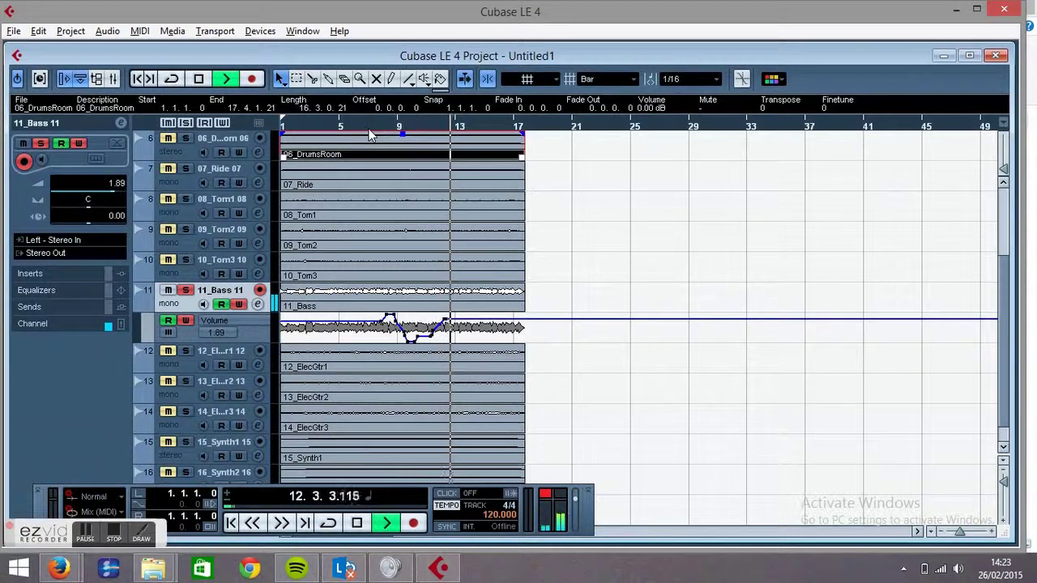
{"action": "key", "text": "space"}
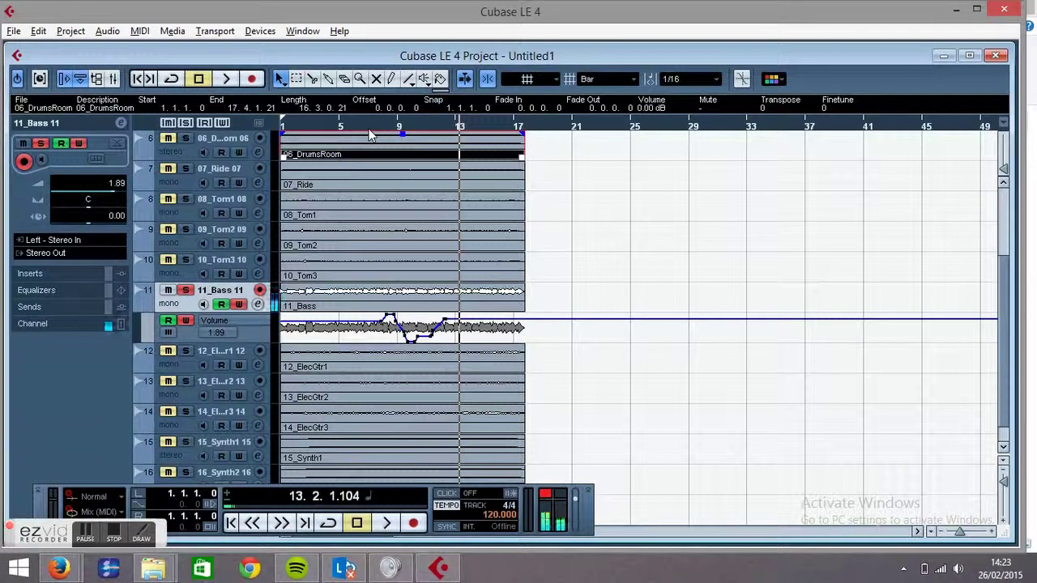
Try to erase the written volume automation points between about bars 8 and 12 on the 11_Bass lane.
{"action": "right_click", "coordinate": [436, 339]}
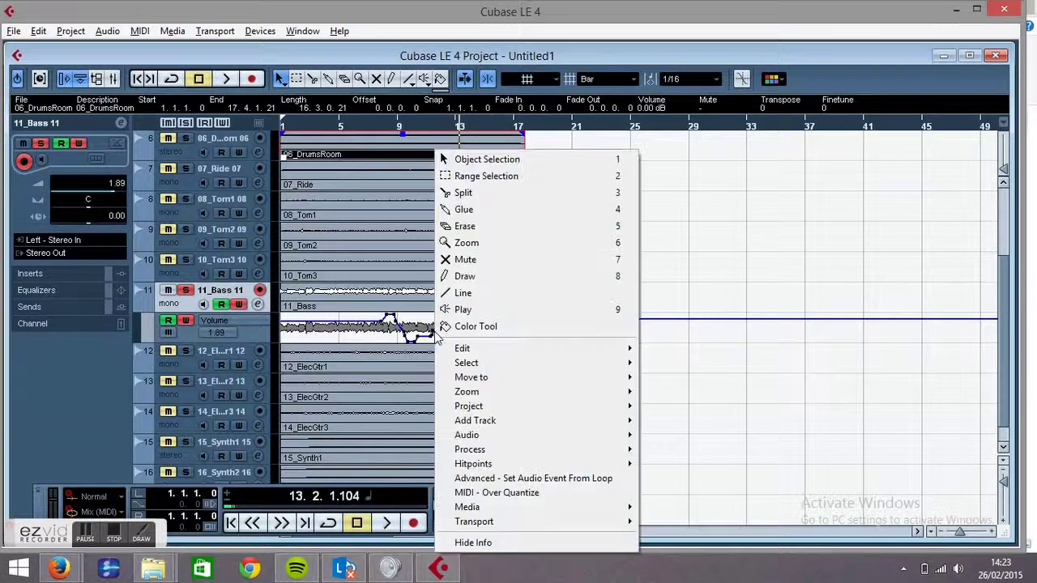
{"action": "left_click", "coordinate": [490, 227]}
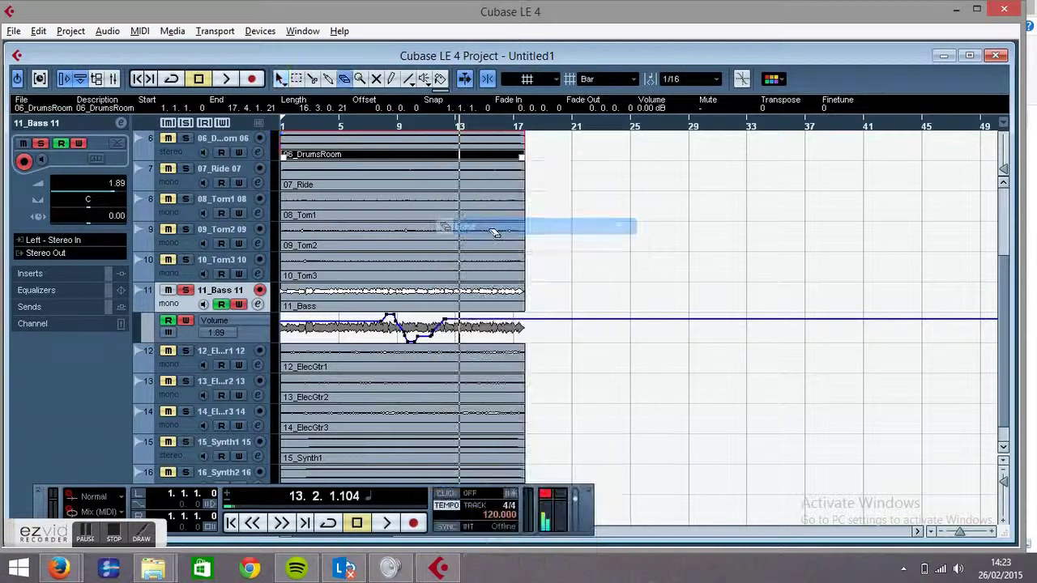
{"action": "left_click", "coordinate": [455, 318]}
{"action": "left_click_drag", "start_coordinate": [456, 317], "coordinate": [379, 343]}
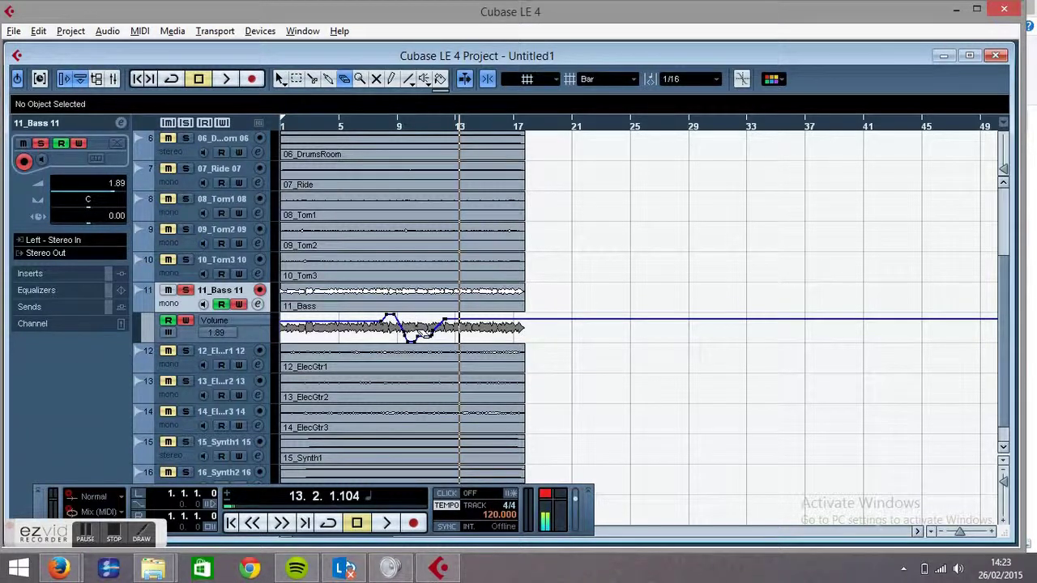
Draw a straight rising volume ramp on the 11_Bass automation lane from about bar 5 to bar 16 with the Line tool.
{"action": "right_click", "coordinate": [392, 328]}
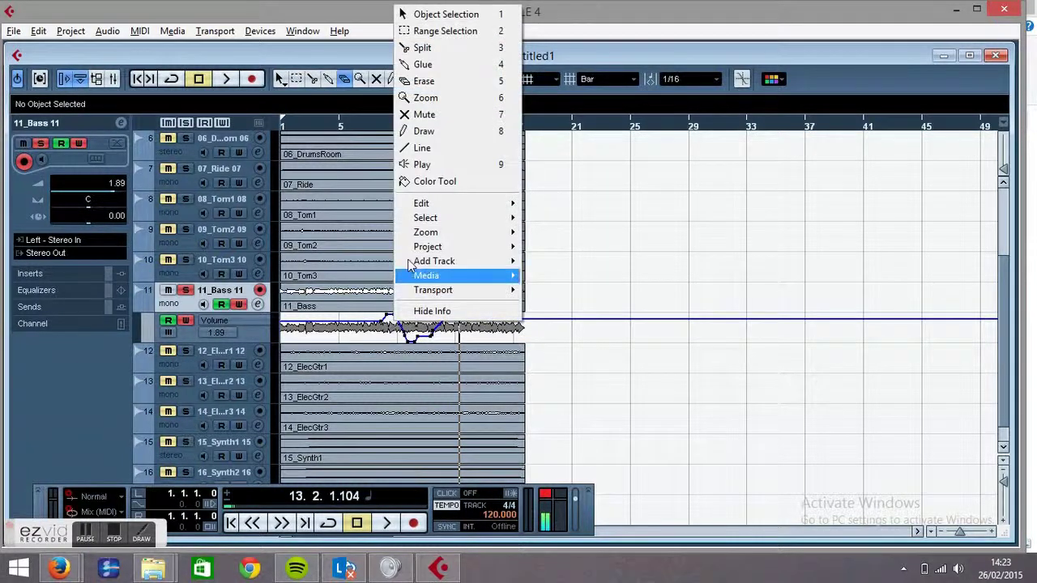
{"action": "left_click", "coordinate": [422, 147]}
{"action": "left_click_drag", "start_coordinate": [367, 327], "coordinate": [498, 318]}
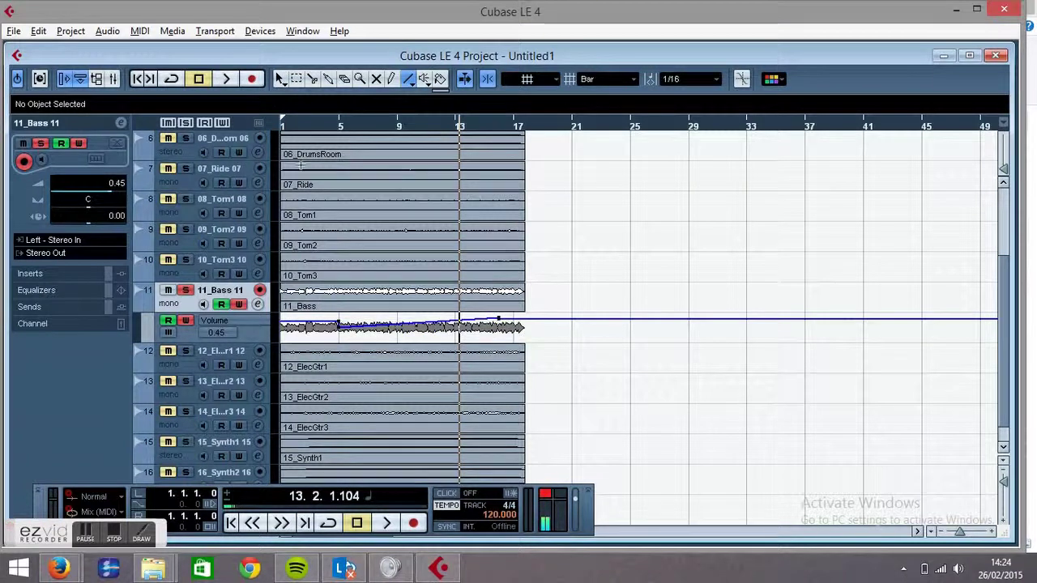
{"action": "left_click", "coordinate": [279, 78]}
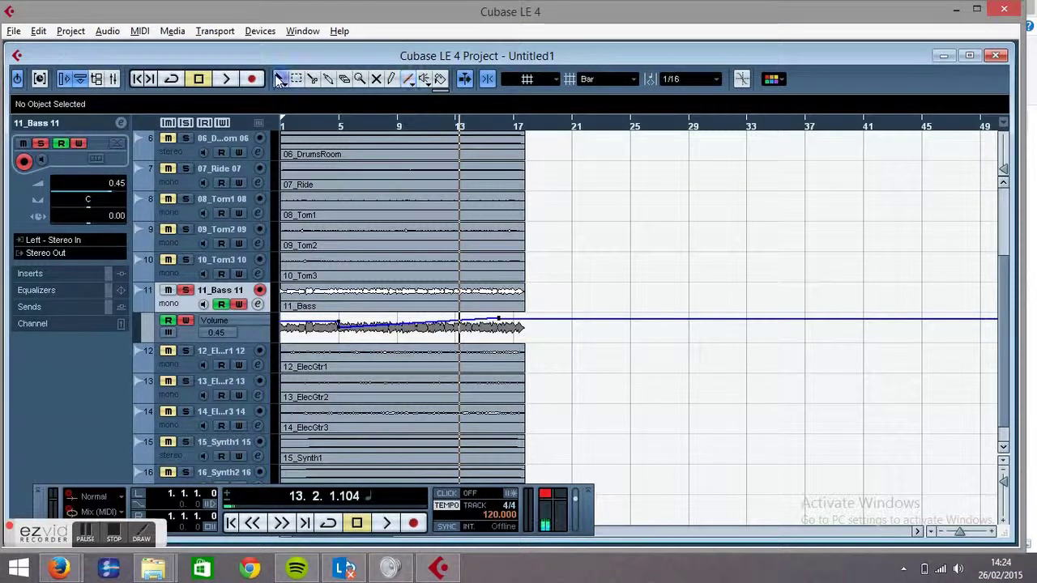
{"action": "left_click", "coordinate": [342, 81]}
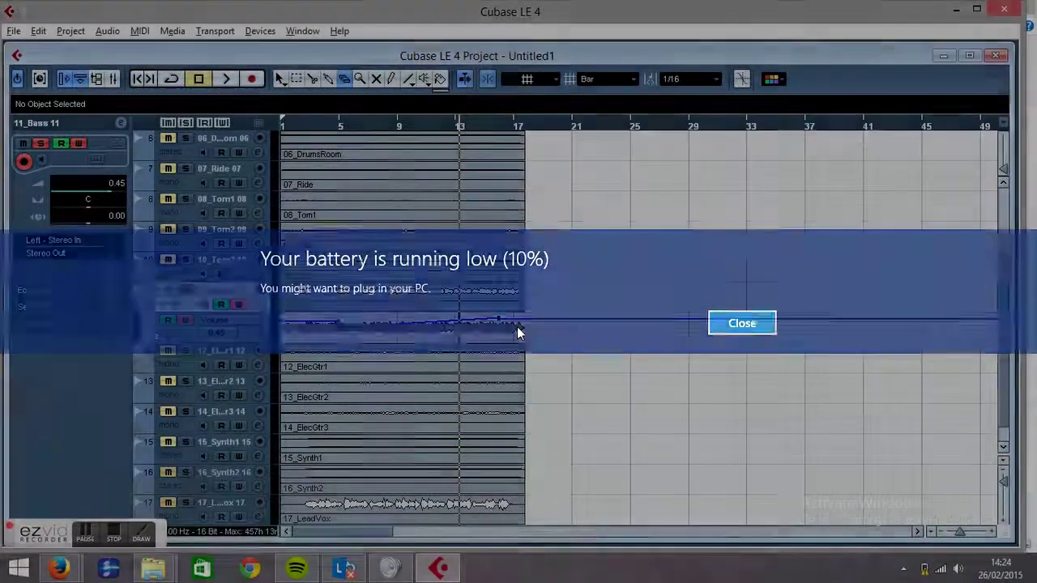
{"action": "left_click", "coordinate": [517, 326]}
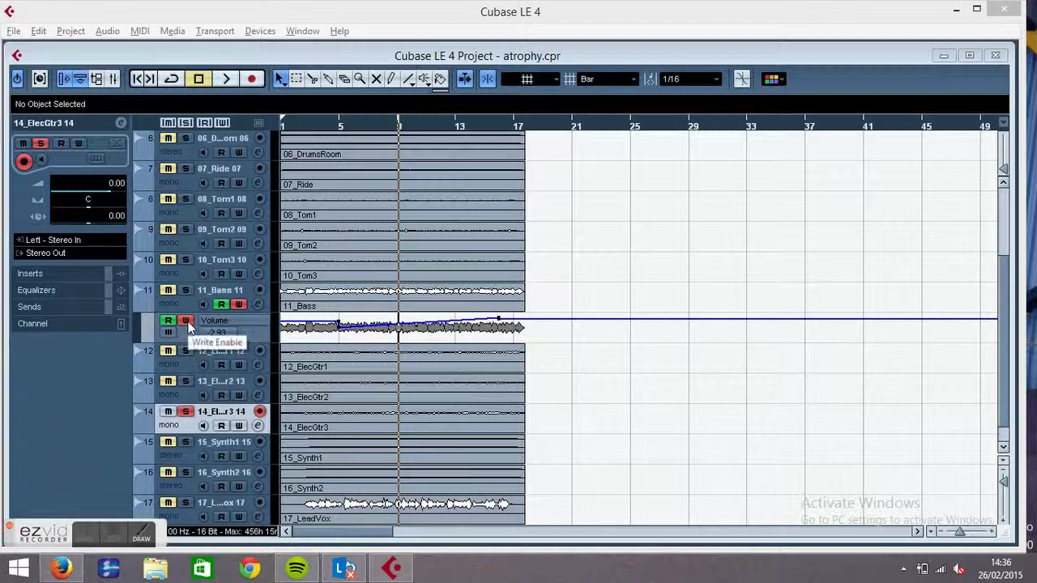
Turn off automation writing on the 11_Bass track and play the soloed 14_ElecGtr3 track from near the start to just past bar 5.
{"action": "left_click", "coordinate": [238, 305]}
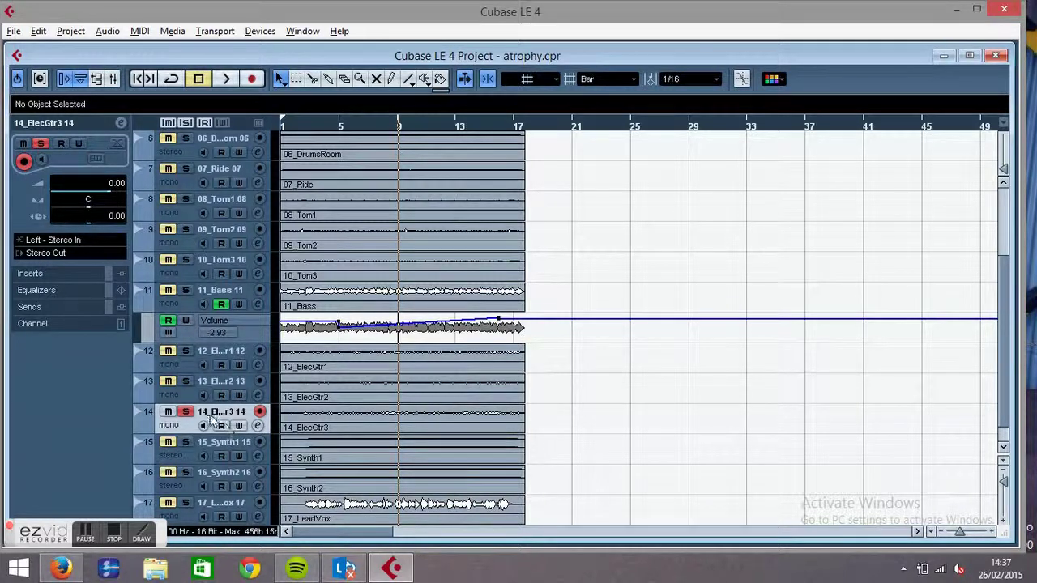
{"action": "left_click", "coordinate": [293, 128]}
{"action": "left_click", "coordinate": [295, 128]}
{"action": "key", "text": "space"}
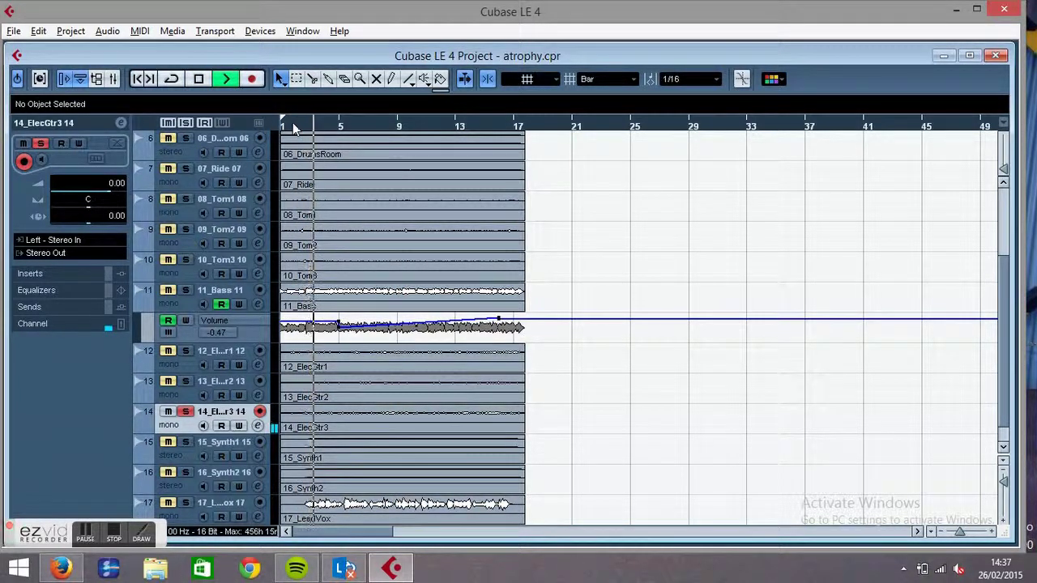
{"action": "key", "text": "XF86AudioRaiseVolume"}
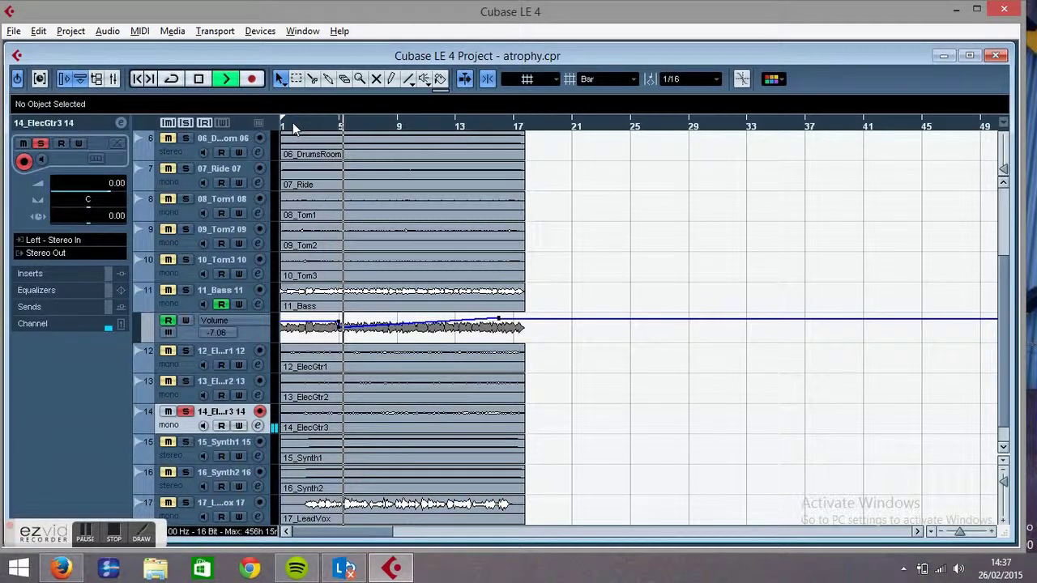
{"action": "key", "text": "space"}
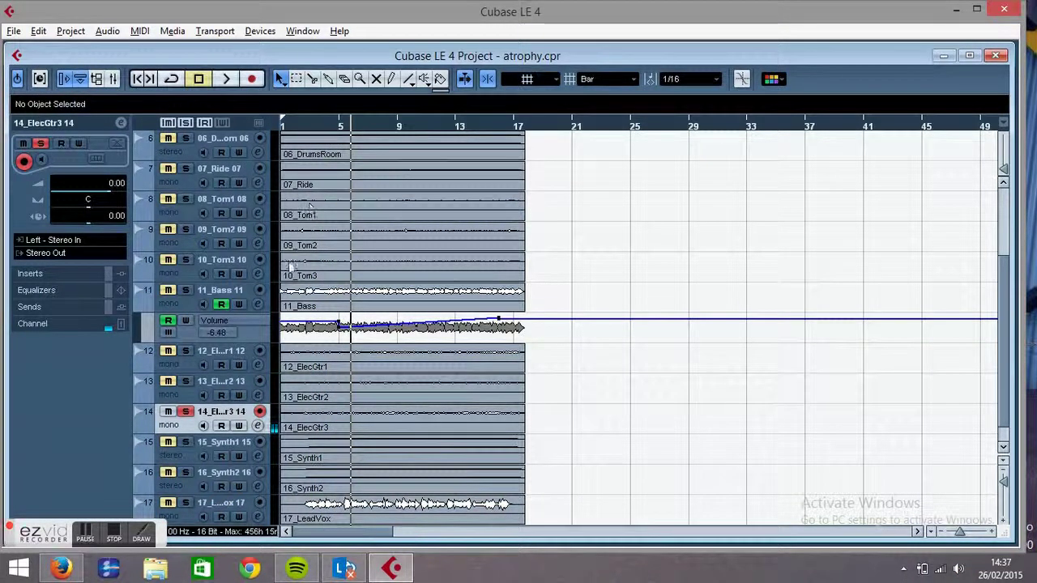
Hide the bass automation lane and show the automation lane of the 14_ElecGtr3 track.
{"action": "right_click", "coordinate": [217, 420]}
{"action": "left_click", "coordinate": [218, 410]}
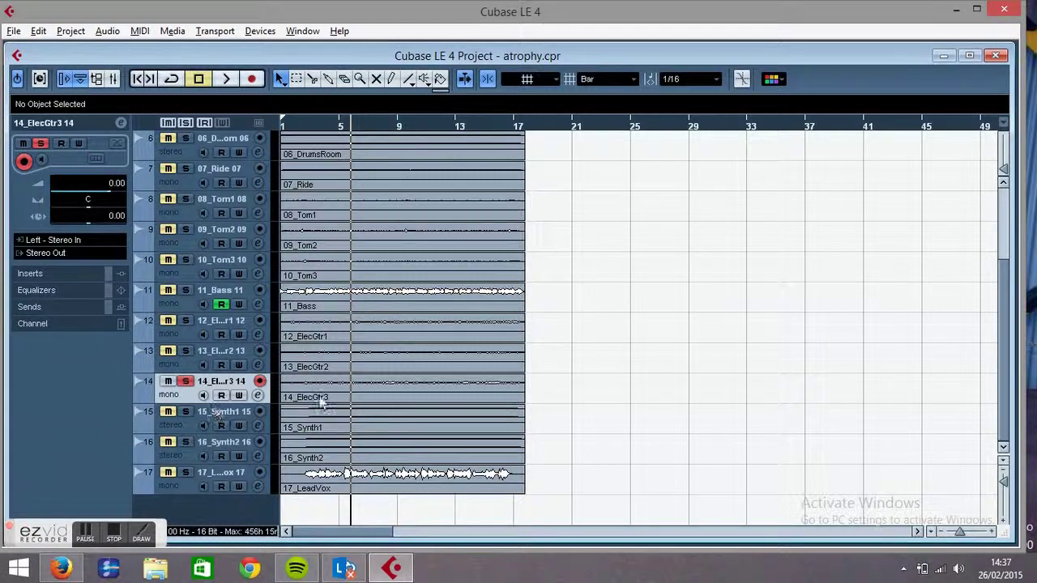
{"action": "right_click", "coordinate": [230, 386]}
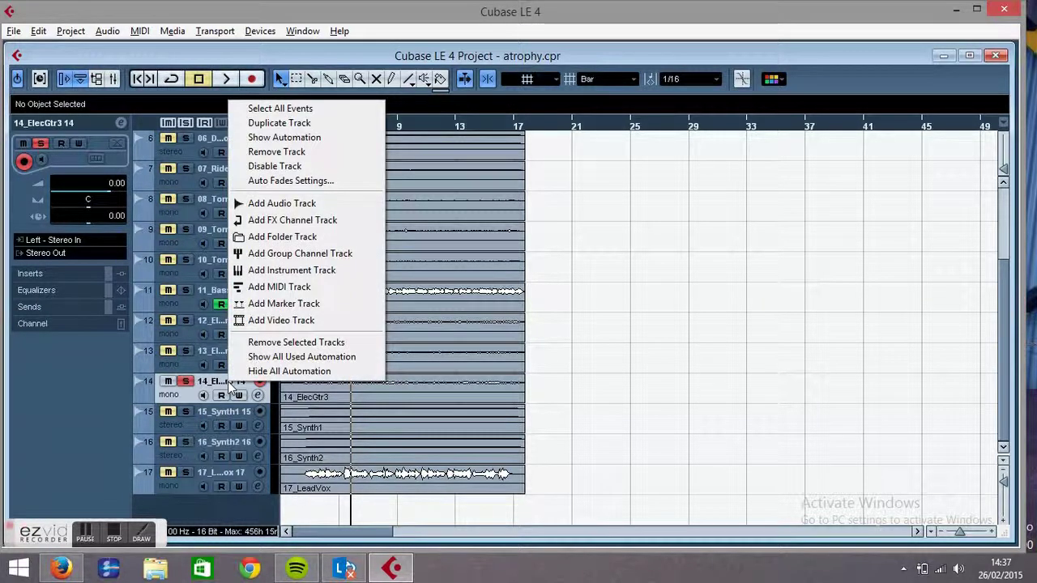
{"action": "left_click", "coordinate": [280, 139]}
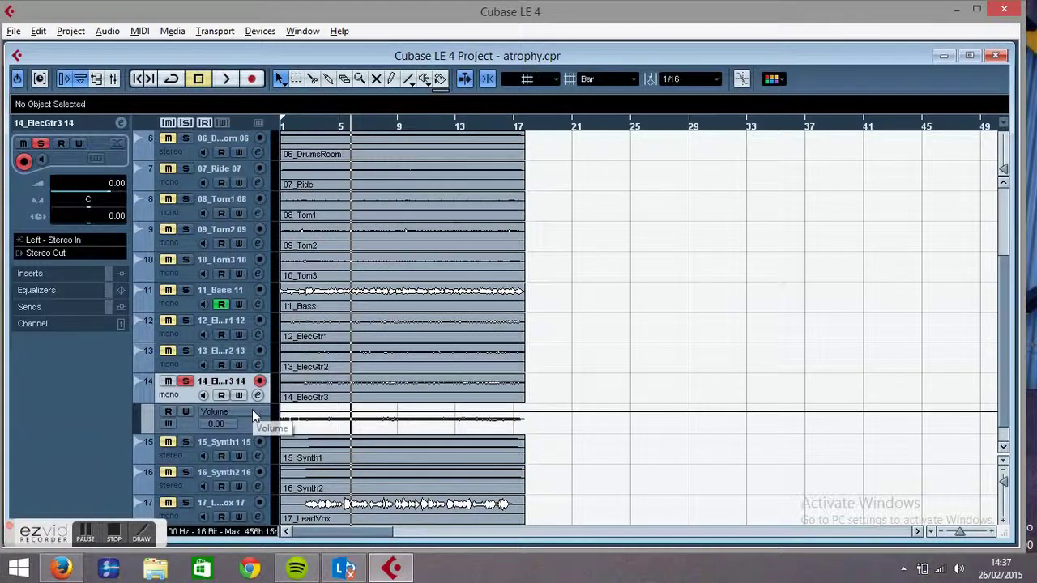
Assign Standard Panner - Pan Left-Right to the 14_ElecGtr3 automation lane and enable automation reading.
{"action": "left_click", "coordinate": [252, 411]}
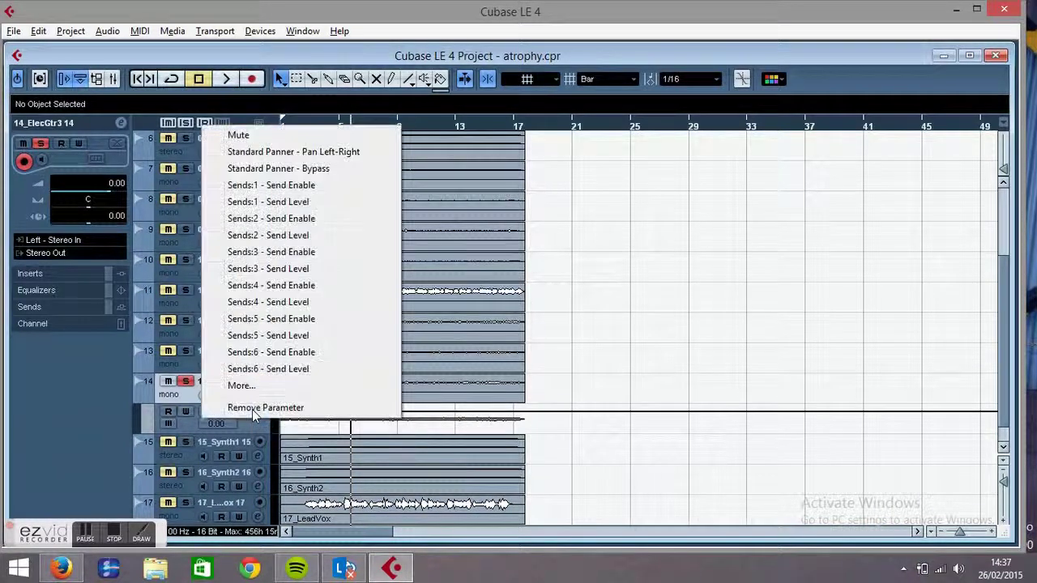
{"action": "left_click", "coordinate": [338, 153]}
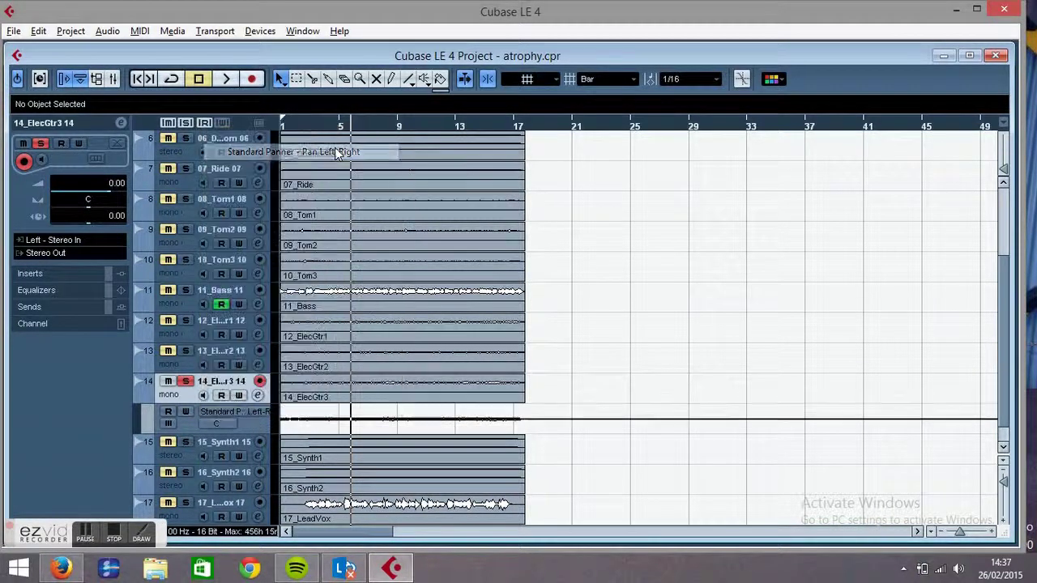
{"action": "left_click", "coordinate": [169, 412]}
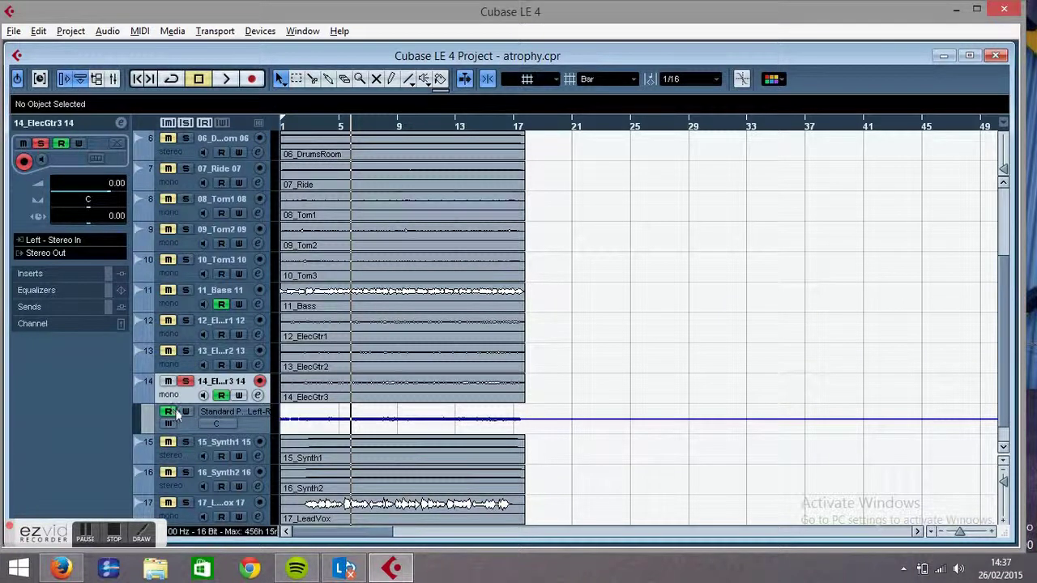
Draw a 14_ElecGtr3 pan ramp from about bar 3 to left at bar 5 with the Line tool, and add a full-right point at bar 8.
{"action": "right_click", "coordinate": [320, 419]}
{"action": "right_click", "coordinate": [320, 419]}
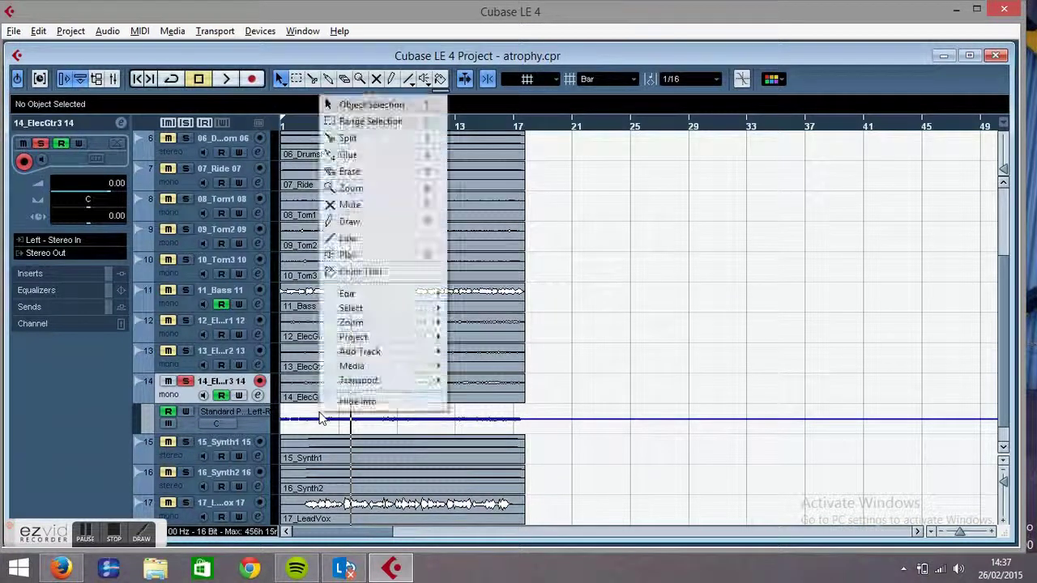
{"action": "right_click", "coordinate": [321, 420]}
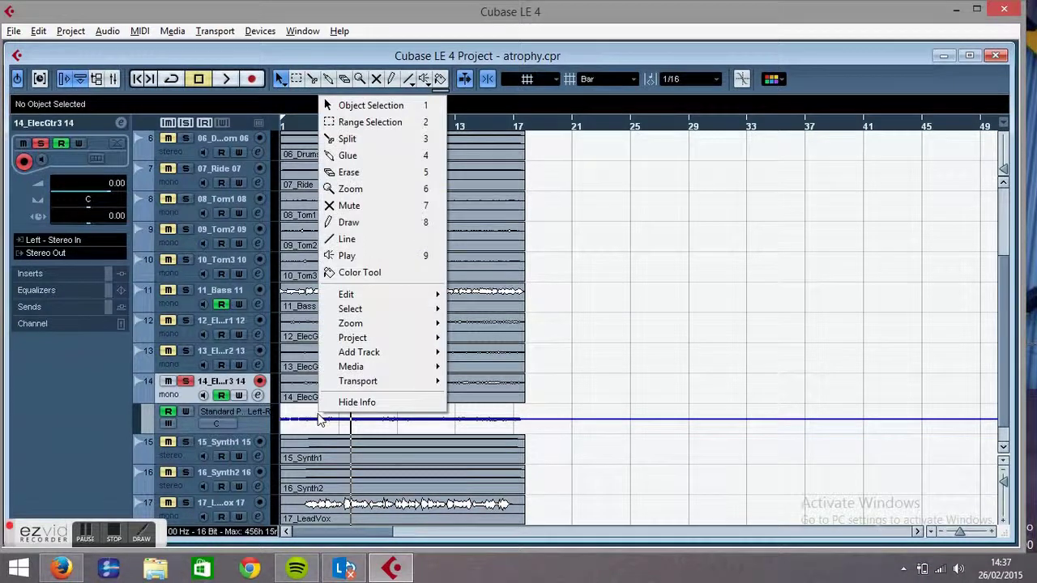
{"action": "left_click", "coordinate": [357, 240]}
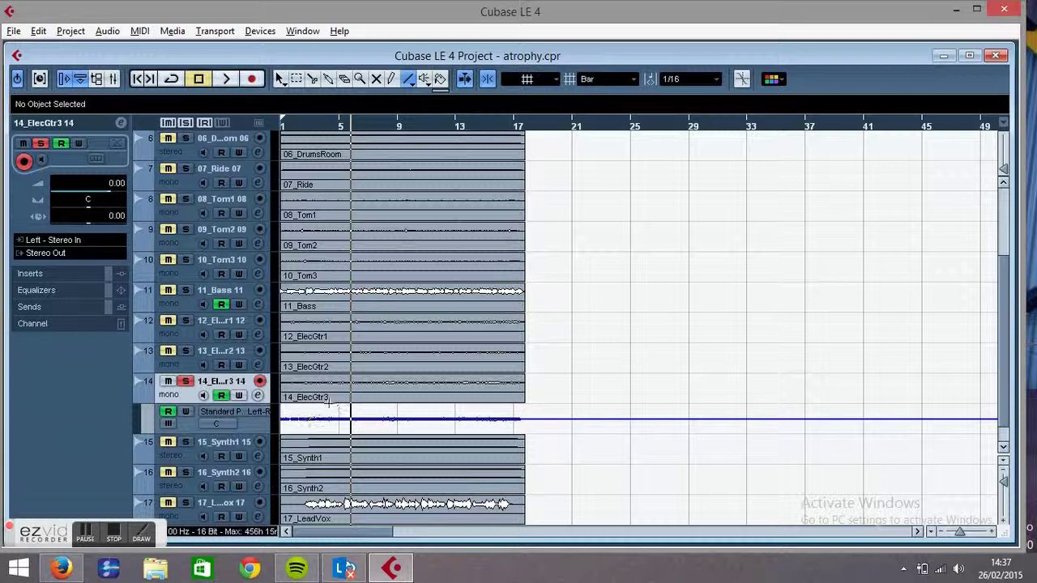
{"action": "left_click_drag", "start_coordinate": [307, 418], "coordinate": [339, 404]}
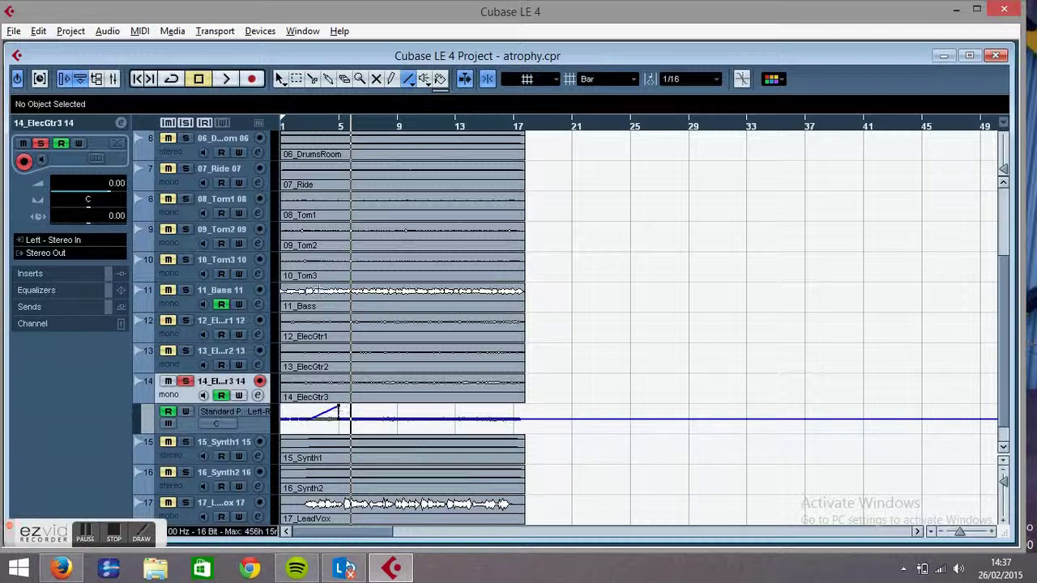
{"action": "left_click", "coordinate": [279, 78]}
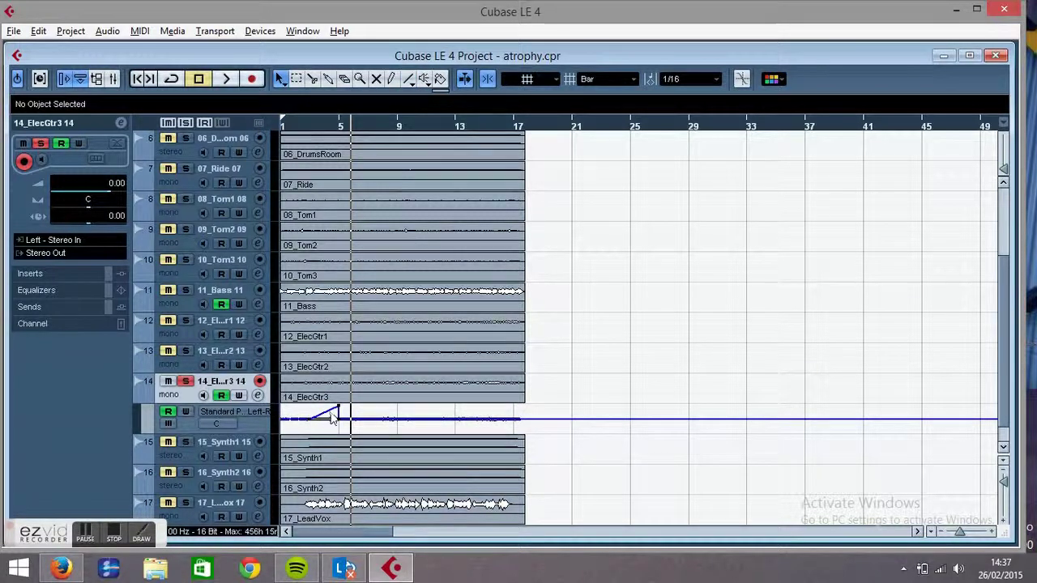
{"action": "left_click_drag", "start_coordinate": [348, 422], "coordinate": [380, 431]}
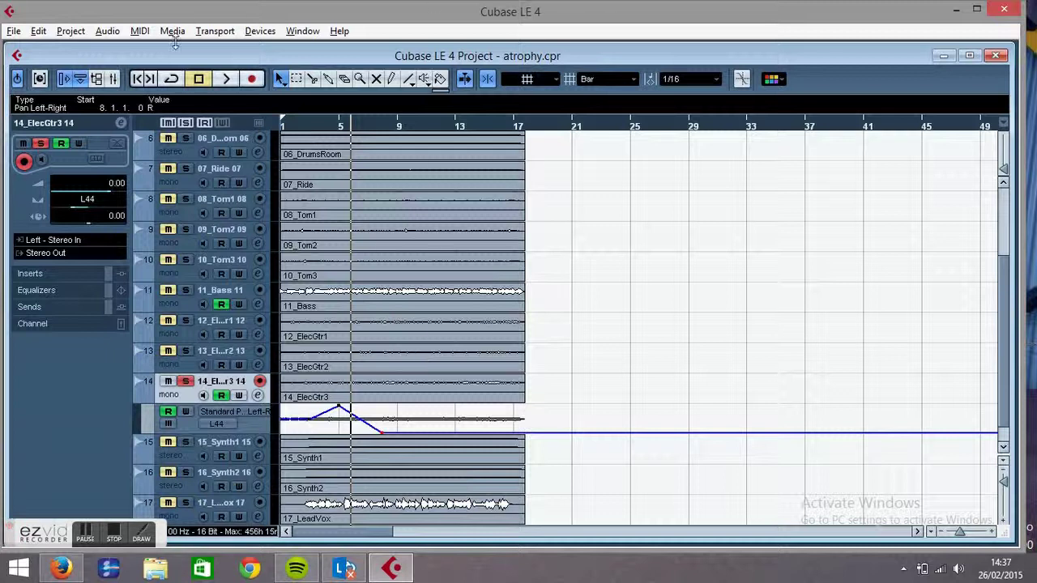
Play the soloed 14_ElecGtr3 track from the project start to just past bar 9 to check the panning, raising the system volume.
{"action": "left_click", "coordinate": [137, 81]}
{"action": "key", "text": "space"}
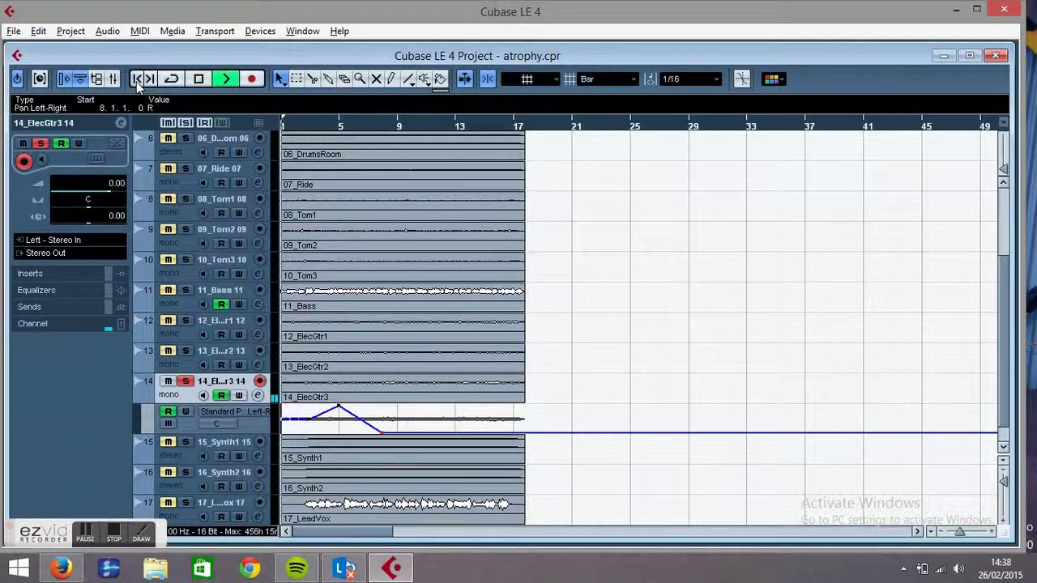
{"action": "key", "text": "XF86AudioRaiseVolume"}
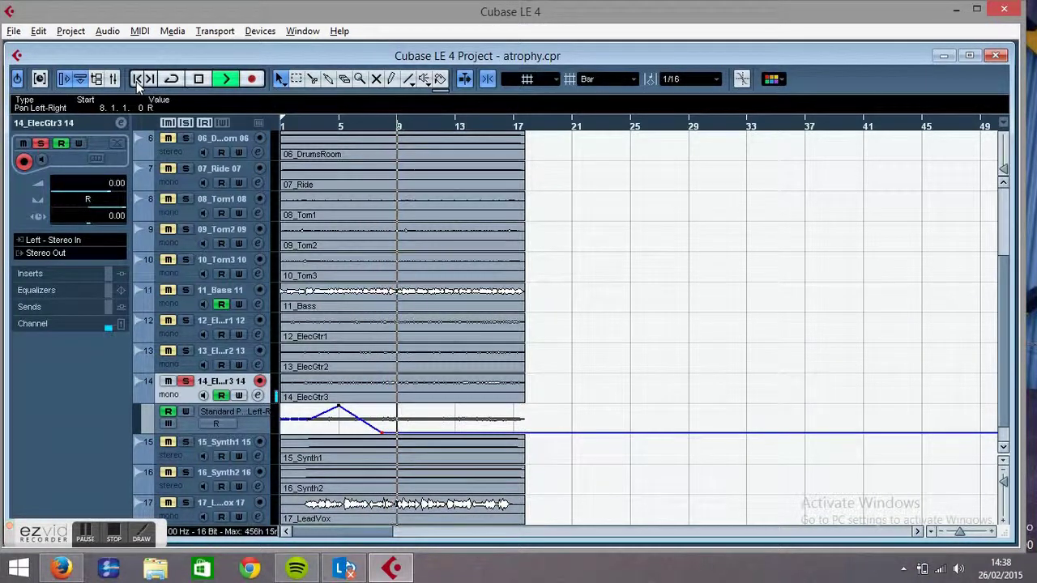
{"action": "key", "text": "space"}
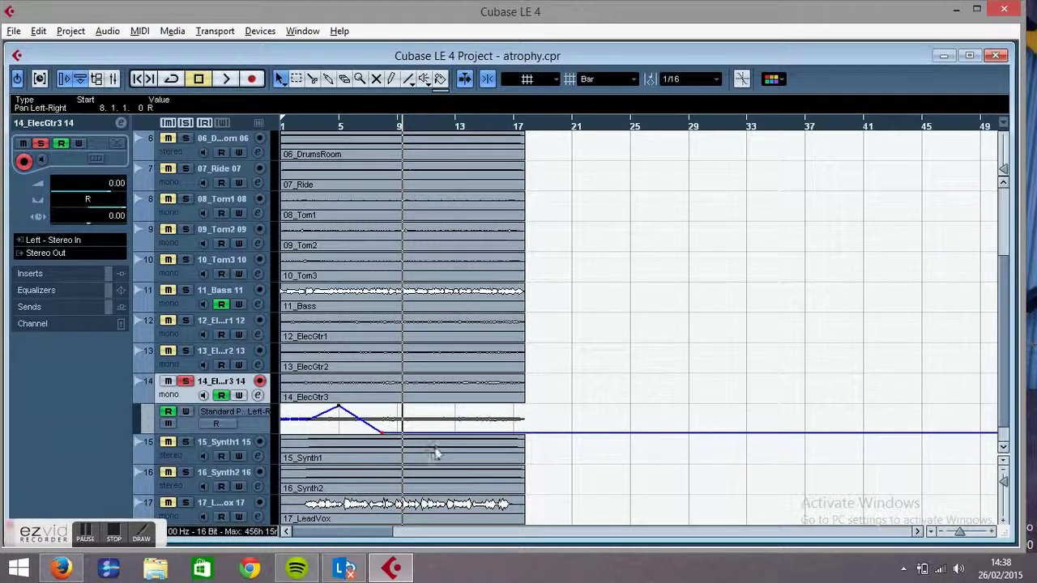
Add a full-left point just past bar 9 on the 14_ElecGtr3 pan automation curve.
{"action": "left_click_drag", "start_coordinate": [403, 434], "coordinate": [404, 410]}
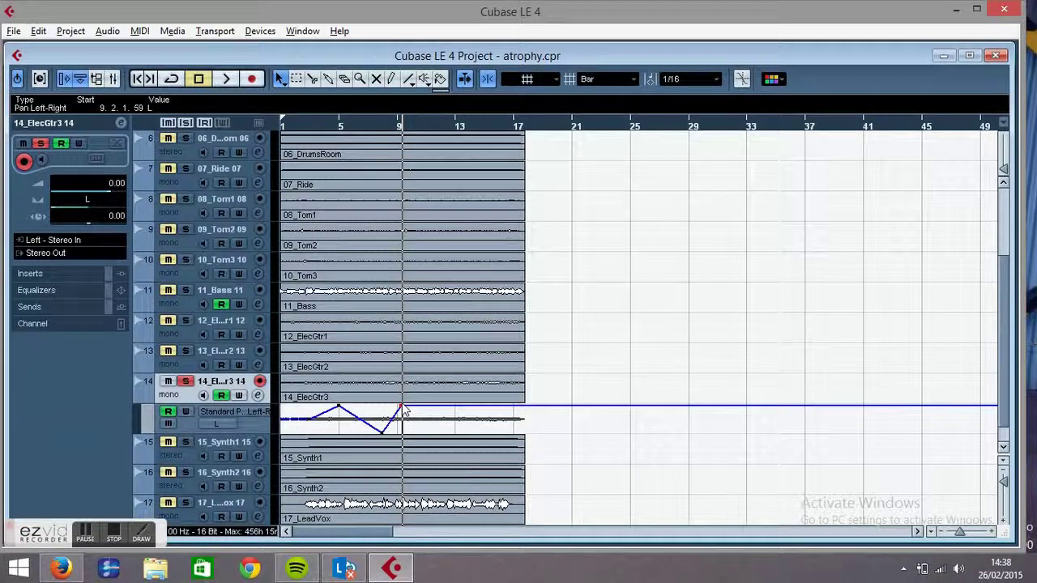